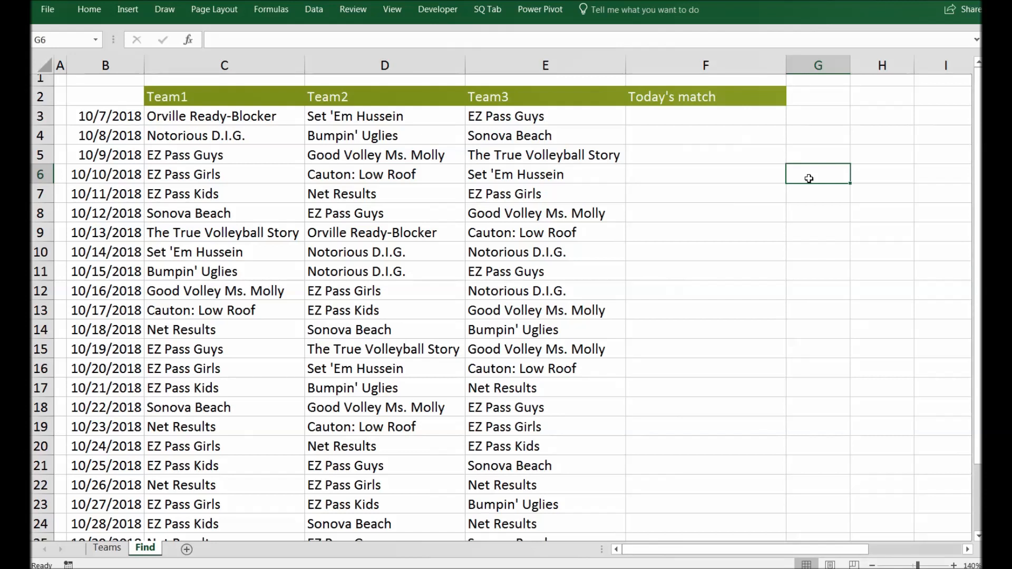
# - Compare the teams in each match row with the team list on the Teams sheet, noting the EZ Pass teams
pyautogui.moveTo(214, 112); pyautogui.dragTo(523, 109)
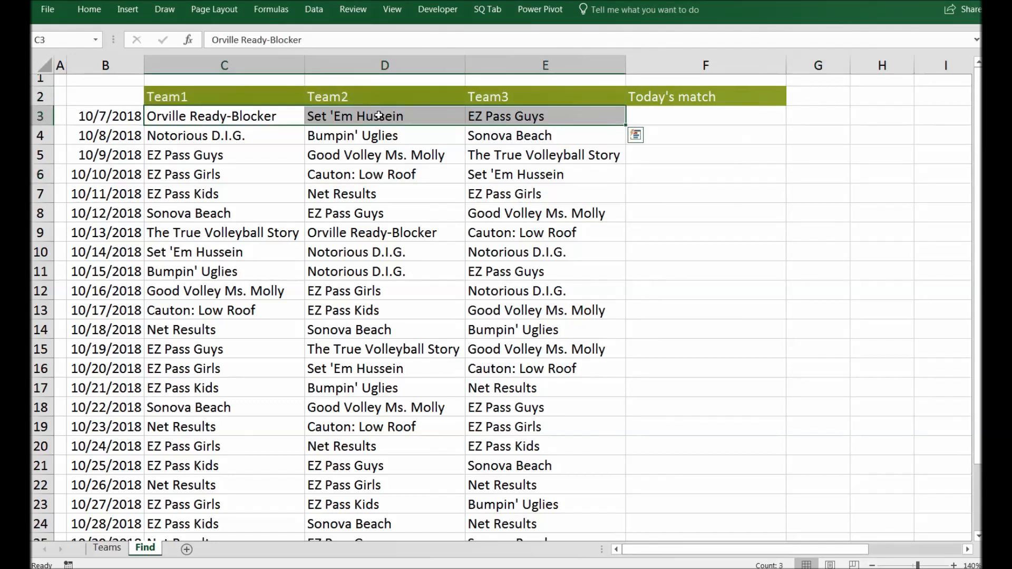
pyautogui.click(719, 117)
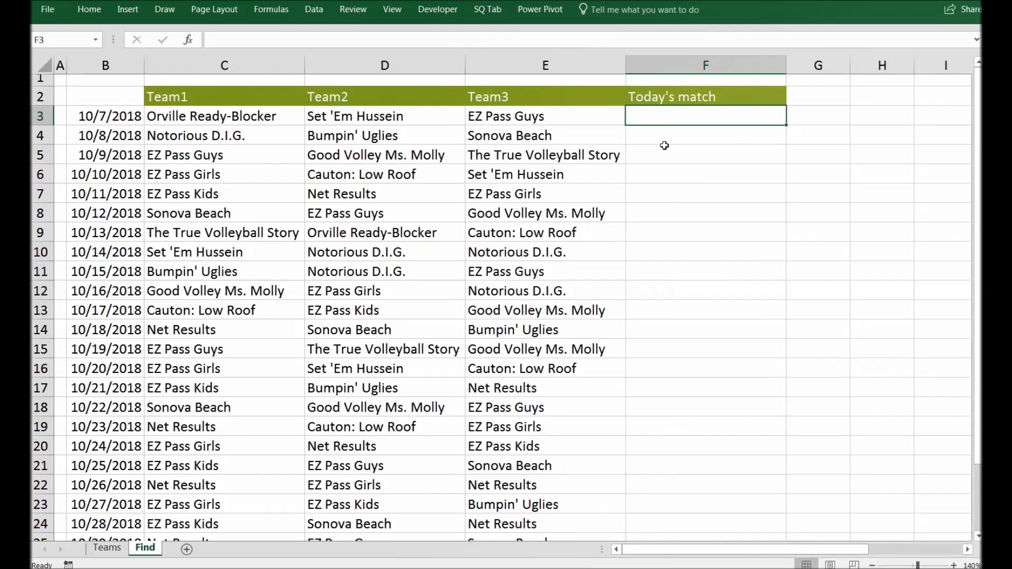
pyautogui.click(107, 548)
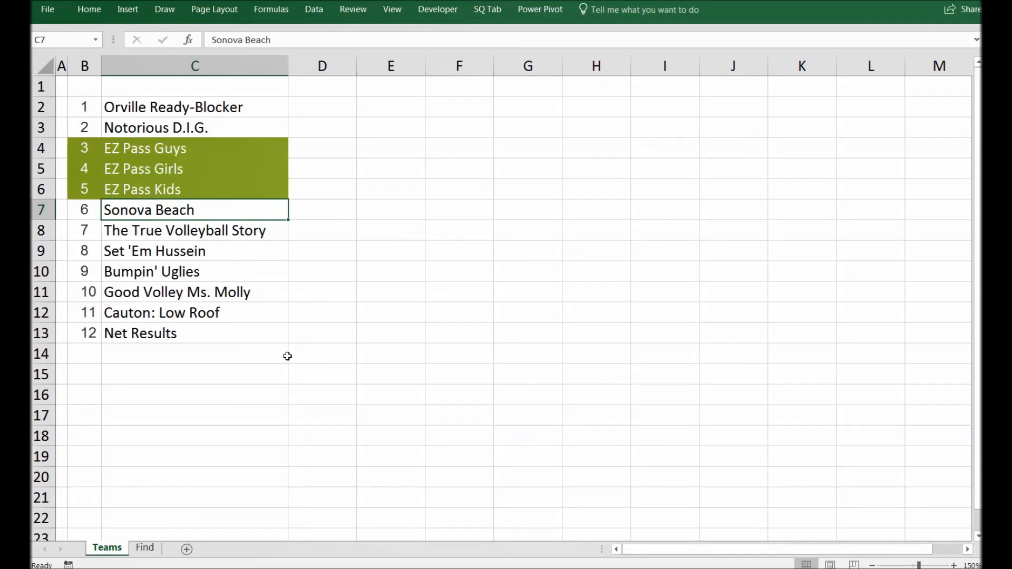
pyautogui.click(172, 333)
pyautogui.moveTo(197, 143); pyautogui.dragTo(184, 187)
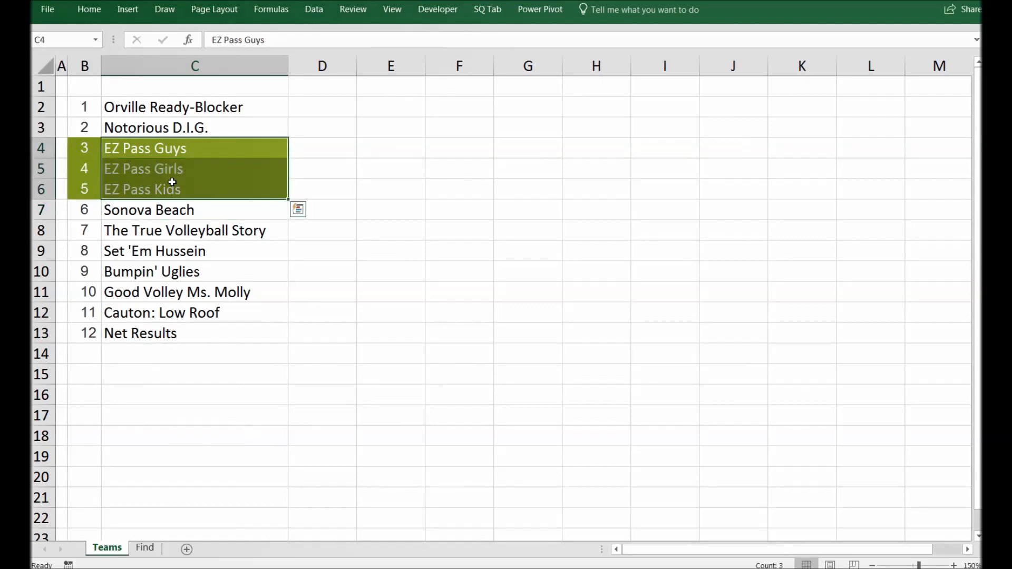
pyautogui.click(136, 148)
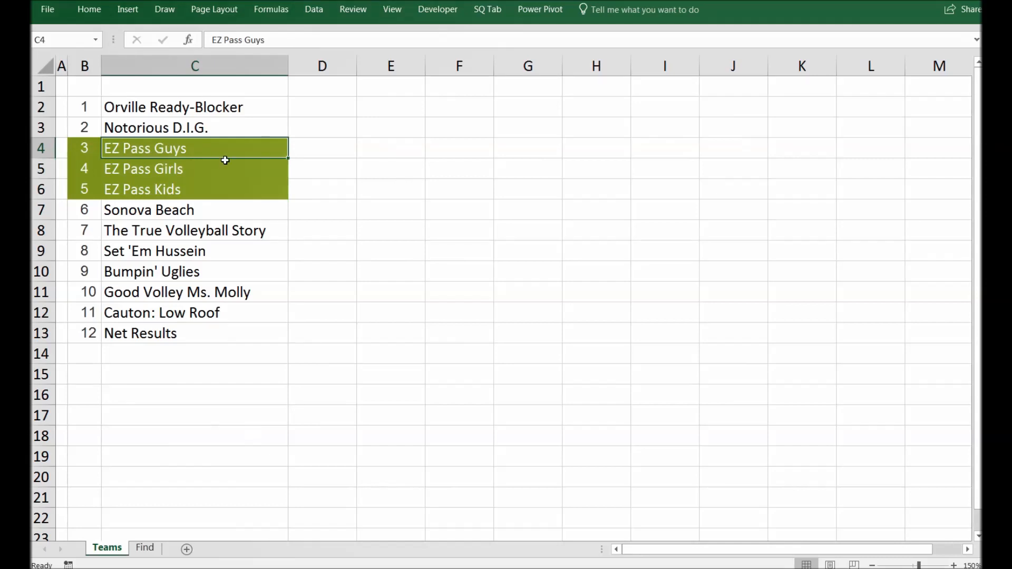
pyautogui.click(186, 162)
pyautogui.click(178, 180)
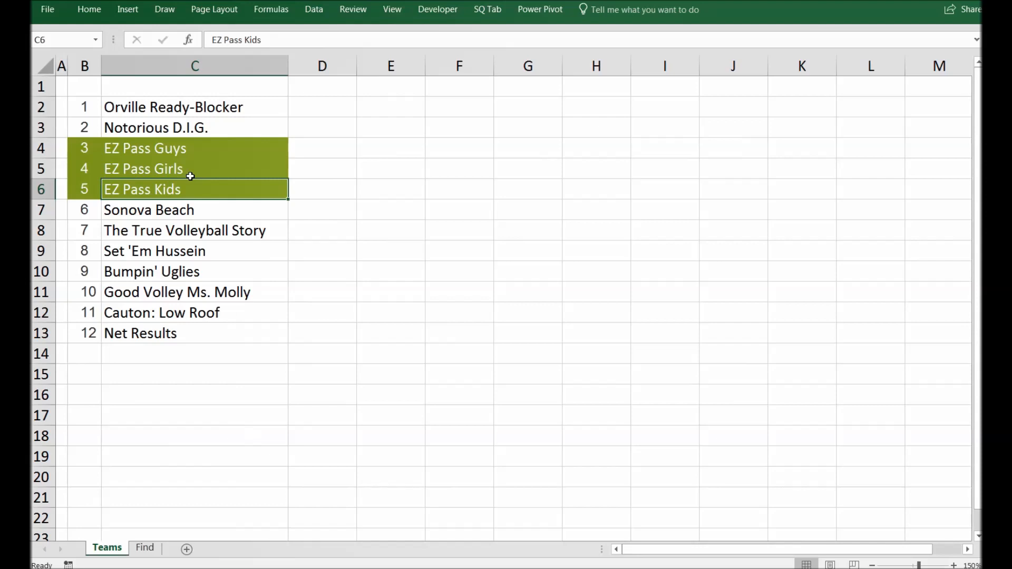
pyautogui.press('Return')
pyautogui.press('Return')
pyautogui.press('Return')
pyautogui.click(144, 548)
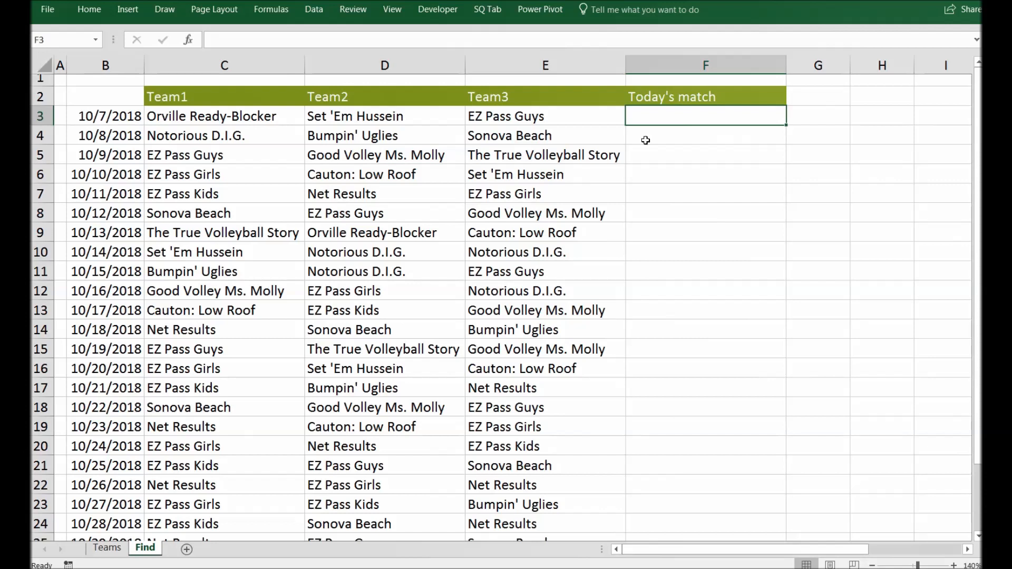
pyautogui.moveTo(272, 119); pyautogui.dragTo(588, 125)
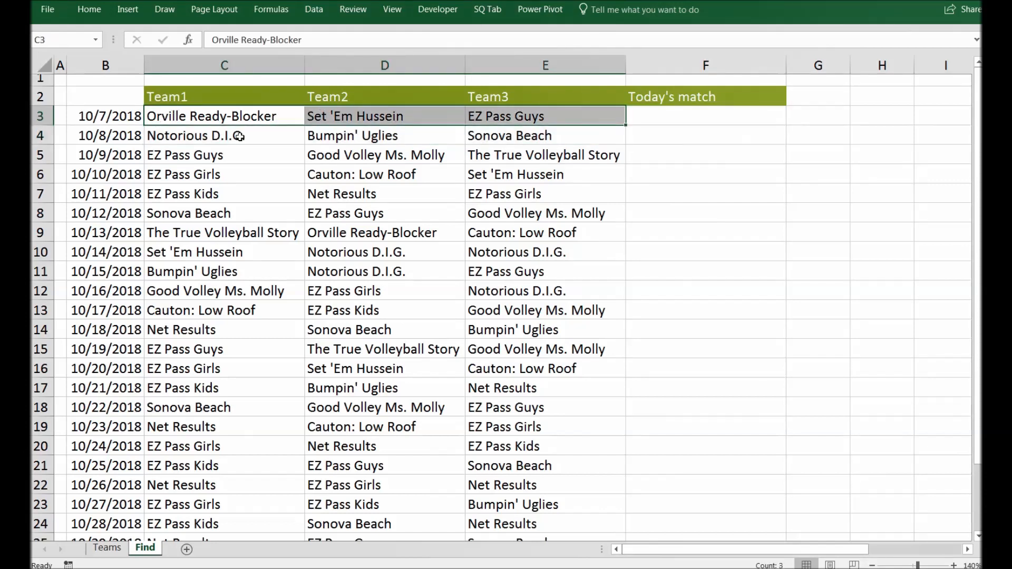
pyautogui.click(637, 115)
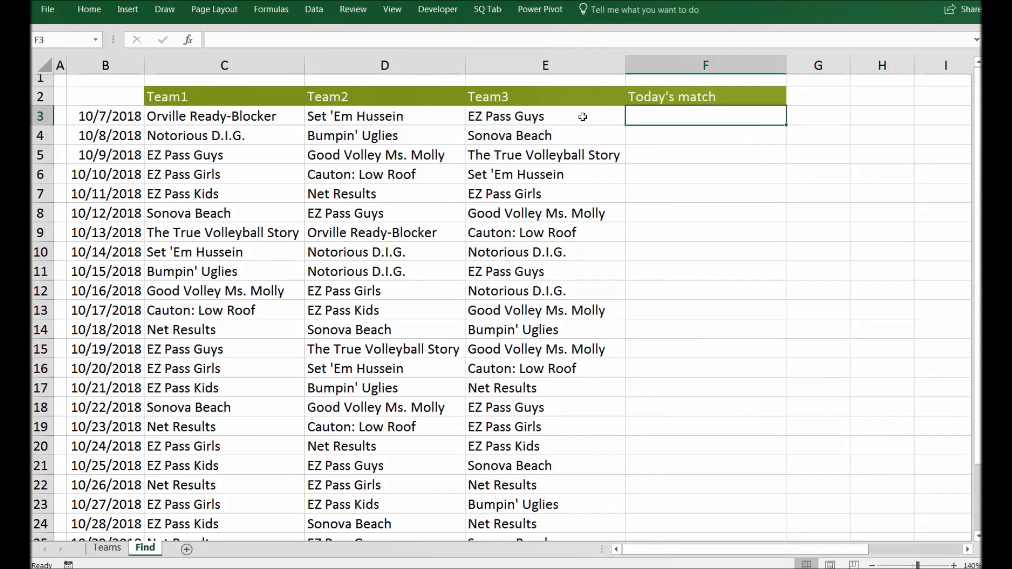
pyautogui.click(529, 134)
pyautogui.click(518, 149)
pyautogui.click(514, 173)
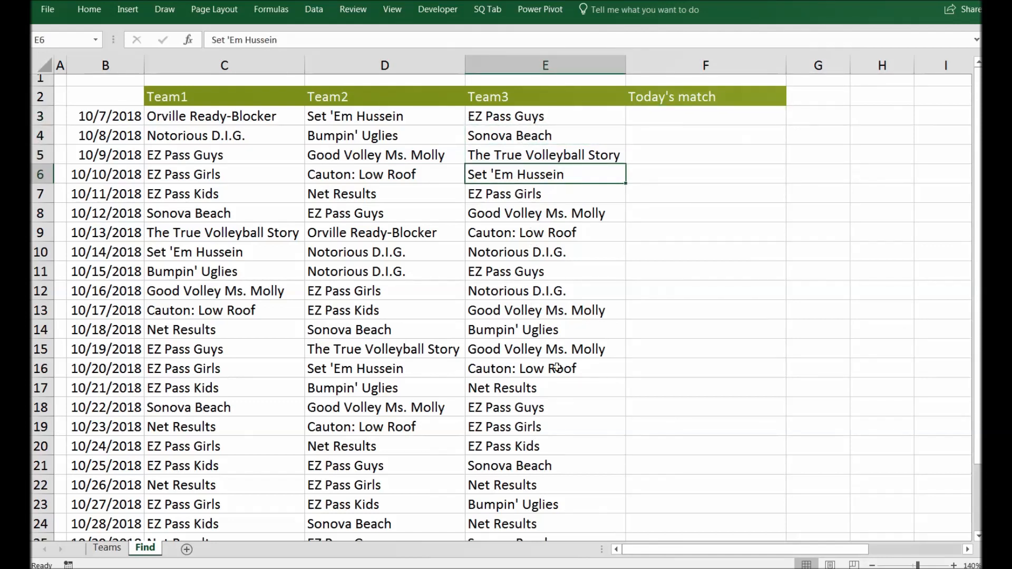
# - Enter the search text EZ Pass in cell G3
pyautogui.click(817, 117)
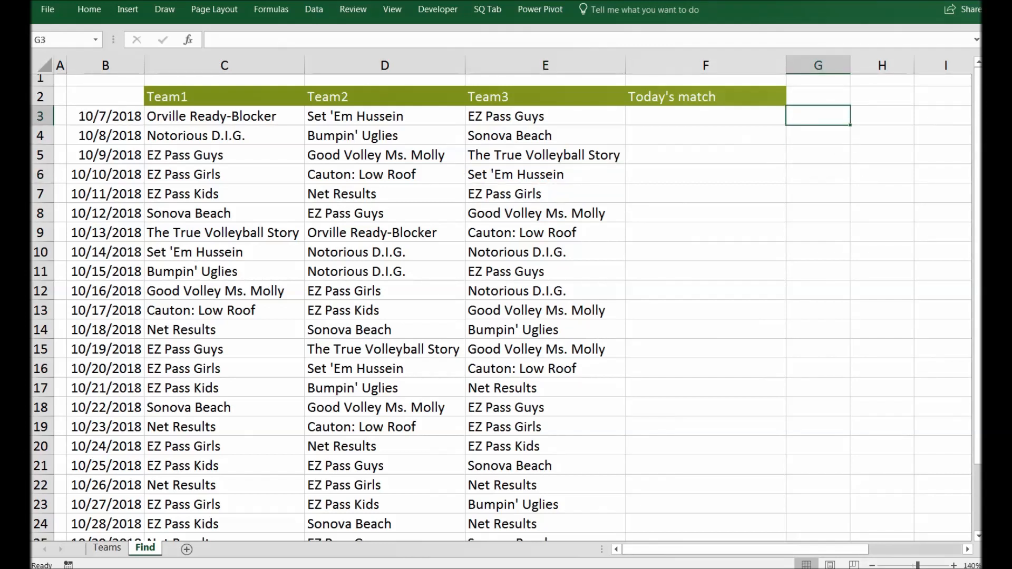
pyautogui.write('EX')
pyautogui.press('BackSpace')
pyautogui.write('Z ')
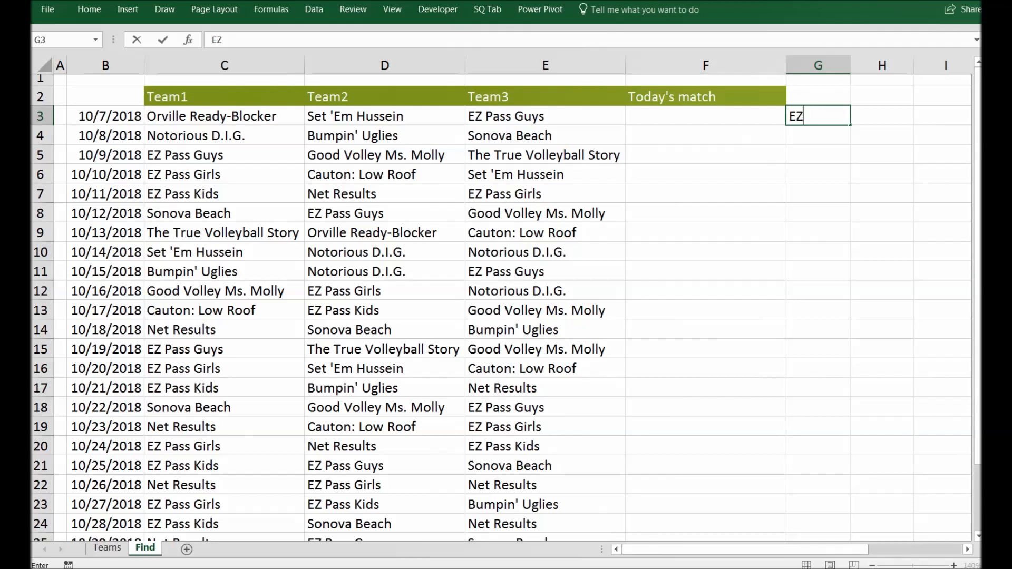
pyautogui.write('Pass')
pyautogui.press('Return')
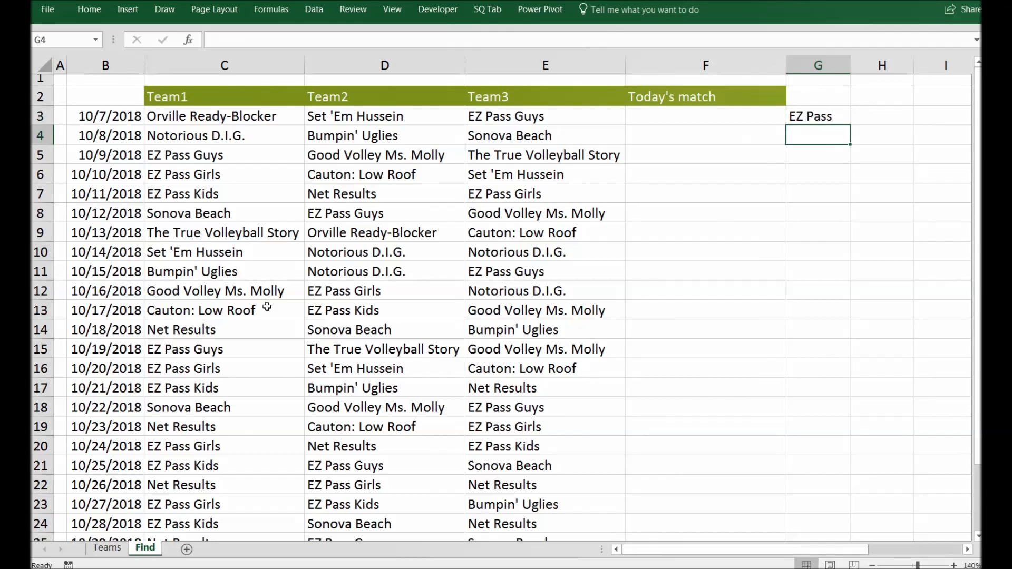
# - Glance at the team list on the Teams sheet and return to the first Today's match cell
pyautogui.click(105, 554)
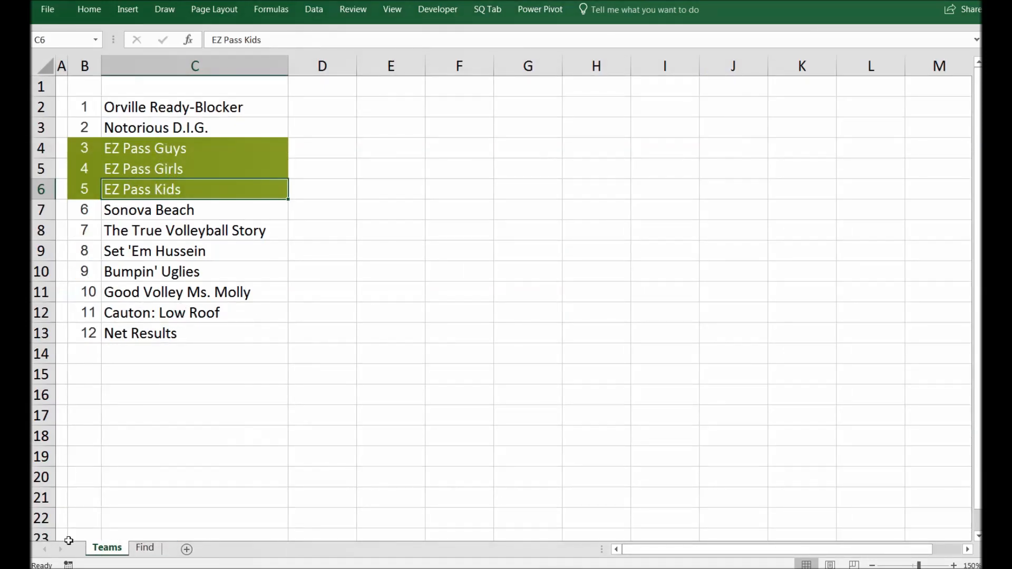
pyautogui.click(144, 548)
pyautogui.click(738, 131)
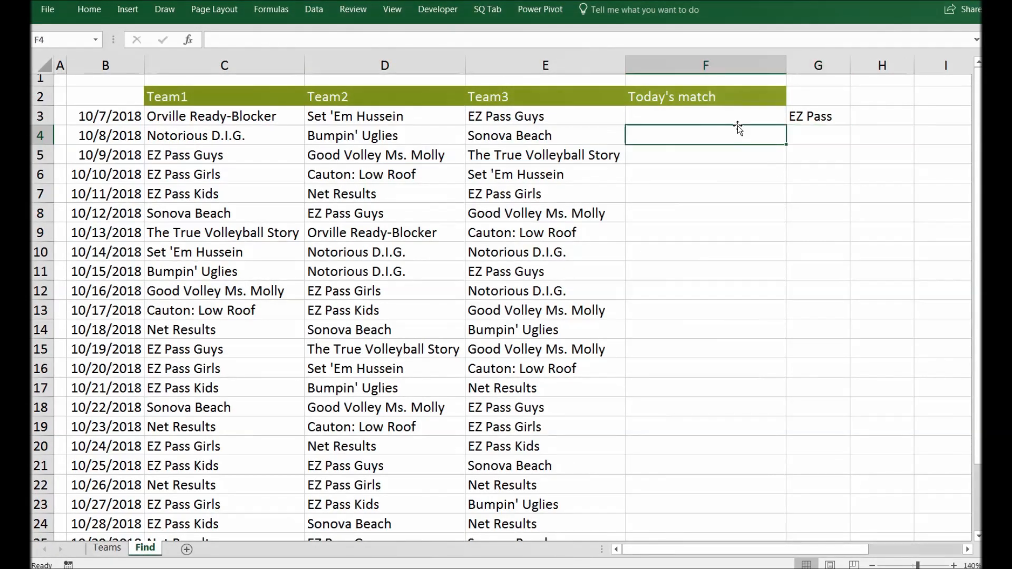
pyautogui.click(759, 117)
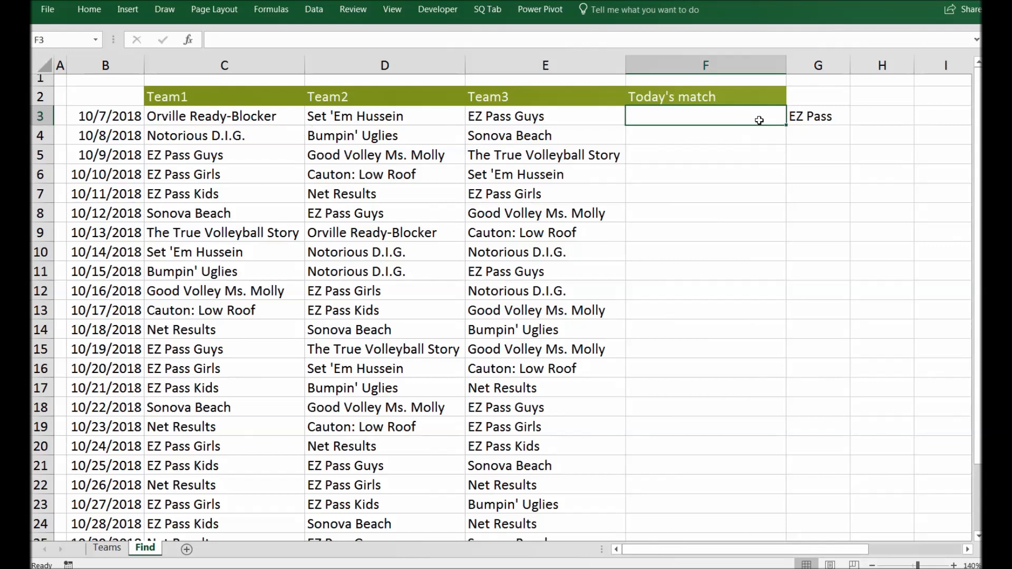
# - In F3, enter the formula =HLOOKUP("*"&G3&"*",C3:E3,1,False) to find the team containing the G3 text
pyautogui.write('=')
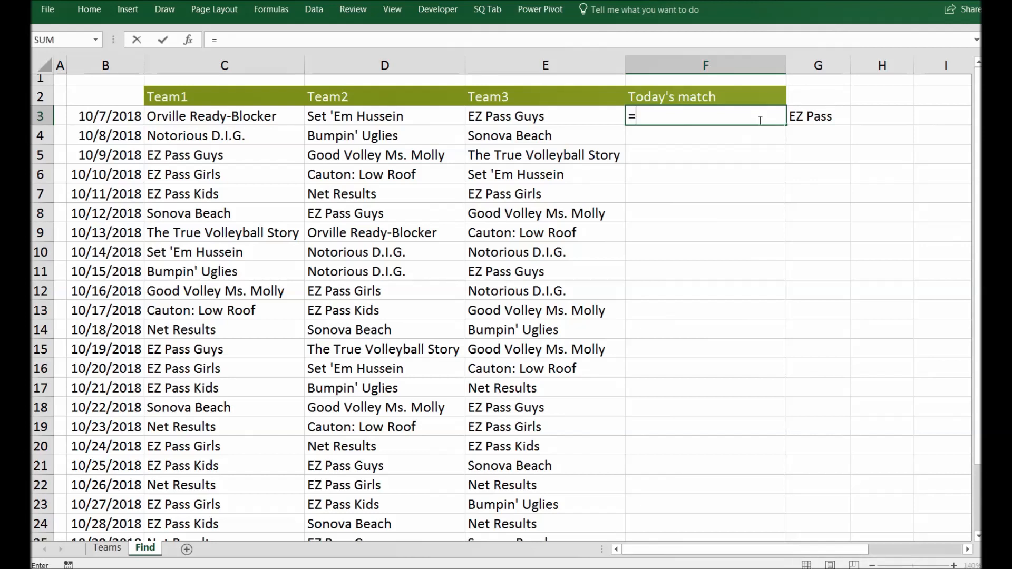
pyautogui.write('Hlookup')
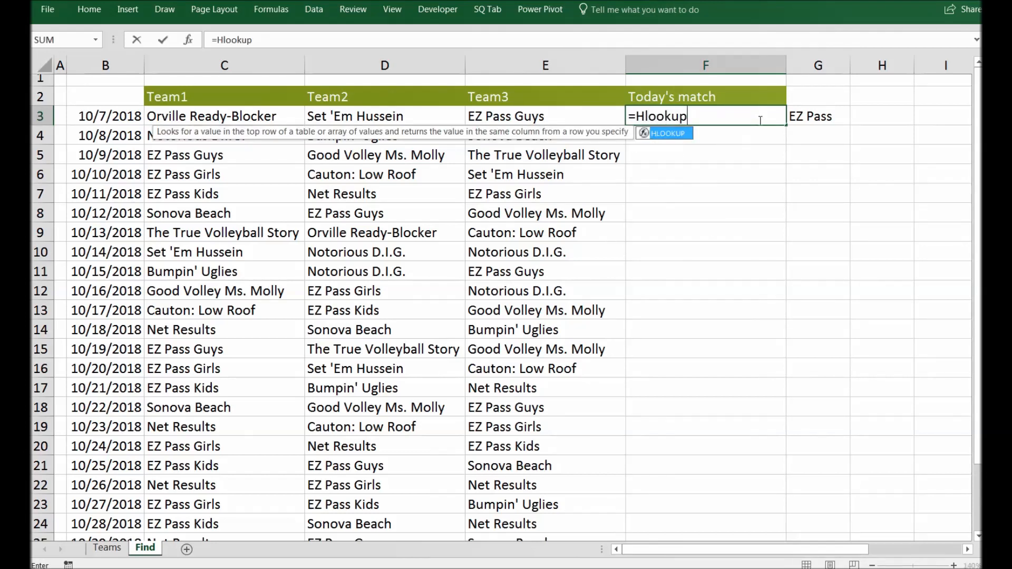
pyautogui.write('(')
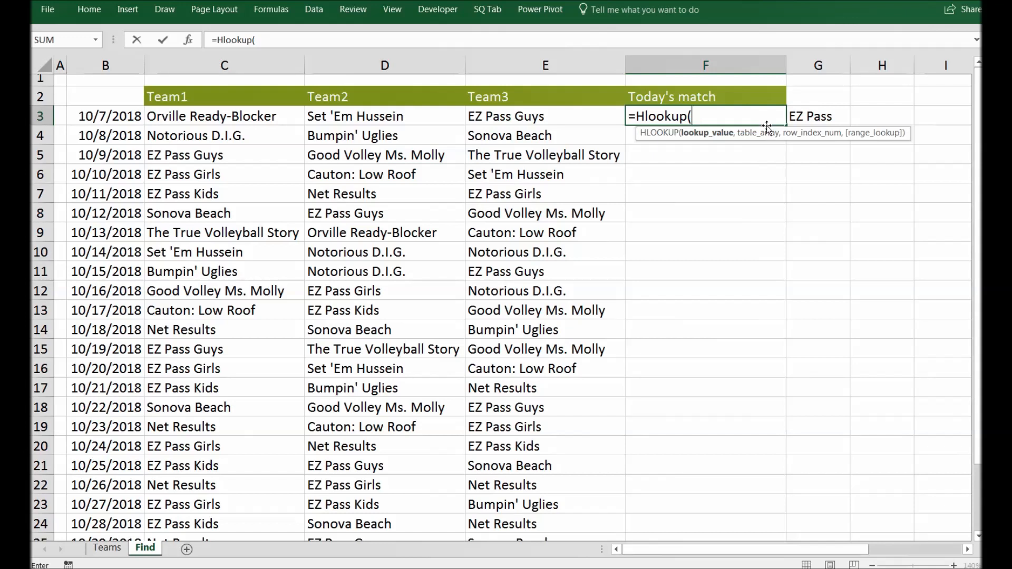
pyautogui.write('"*"&')
pyautogui.write('G')
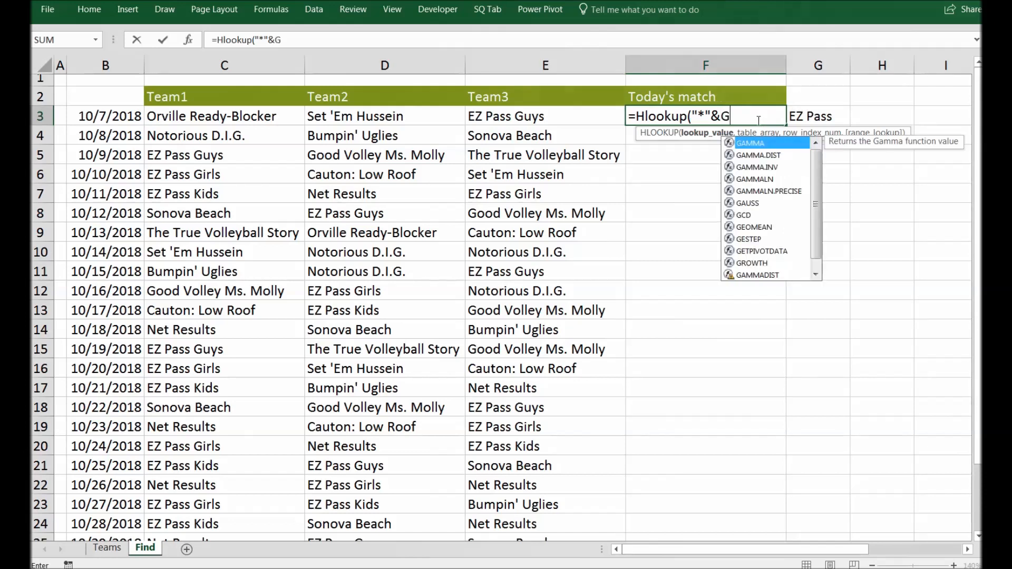
pyautogui.write('3&')
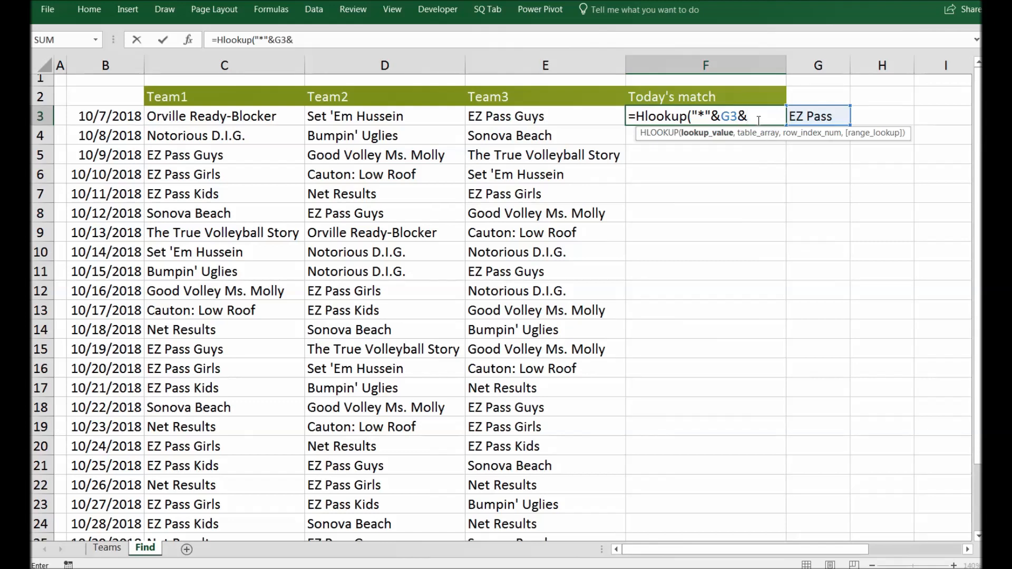
pyautogui.write('"*",')
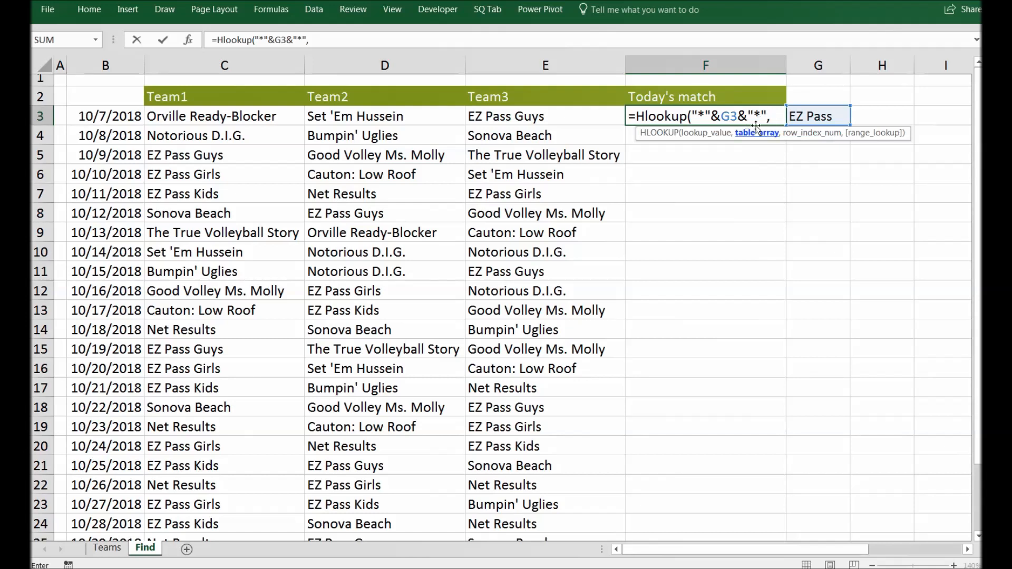
pyautogui.moveTo(249, 114); pyautogui.dragTo(506, 122)
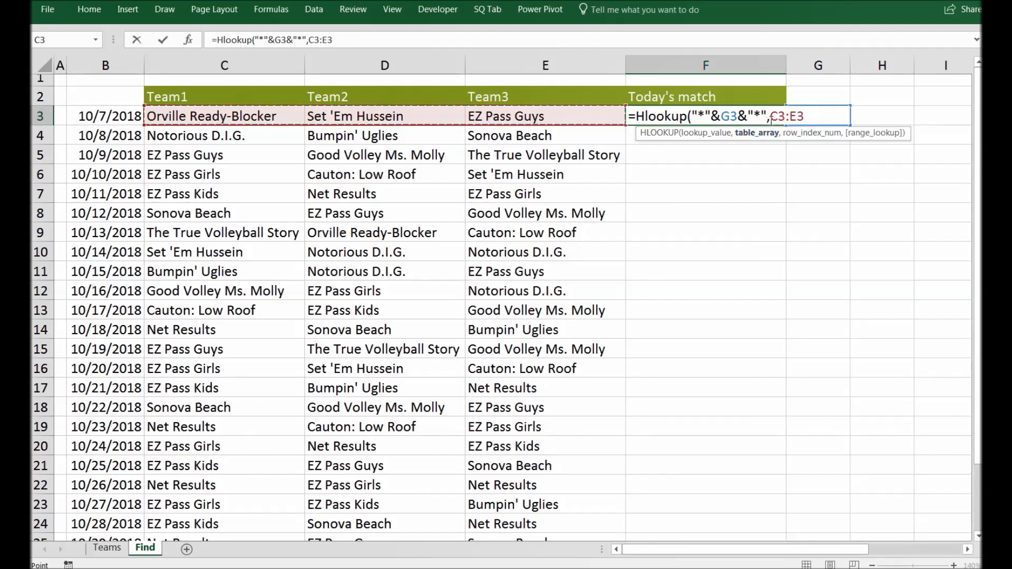
pyautogui.press('F2')
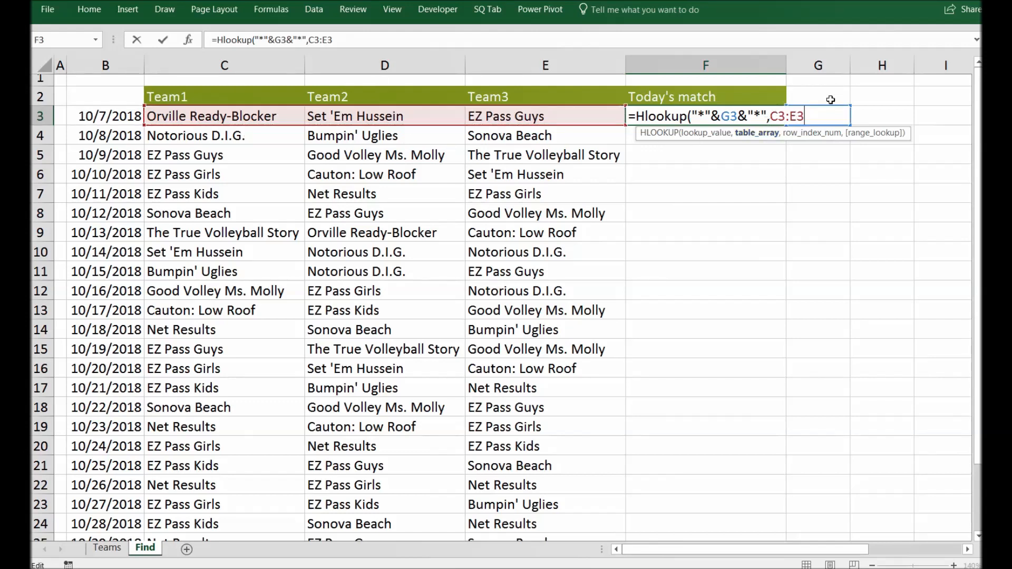
pyautogui.write(',1,False')
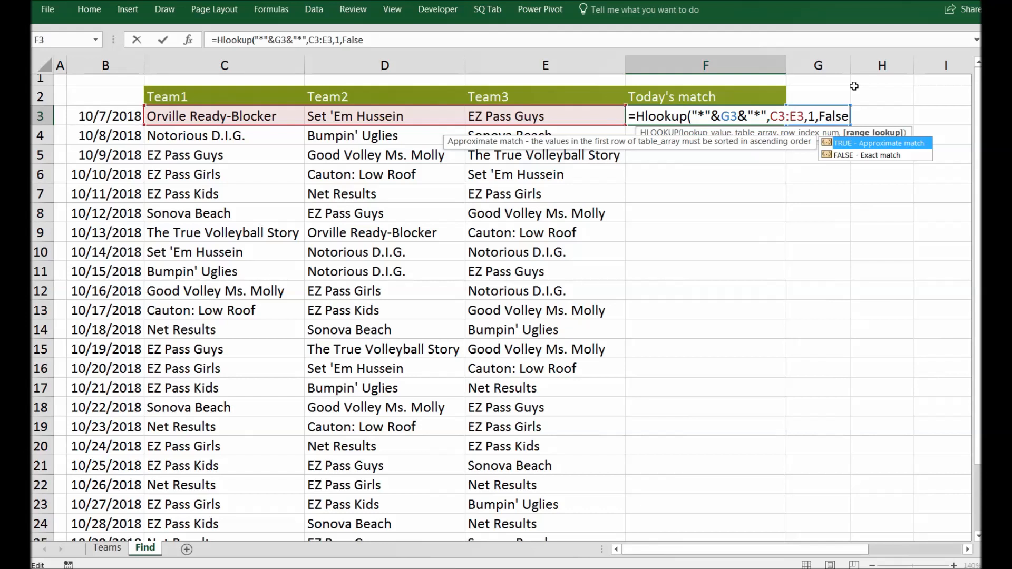
pyautogui.write(')')
pyautogui.press('Return')
pyautogui.press('Up')
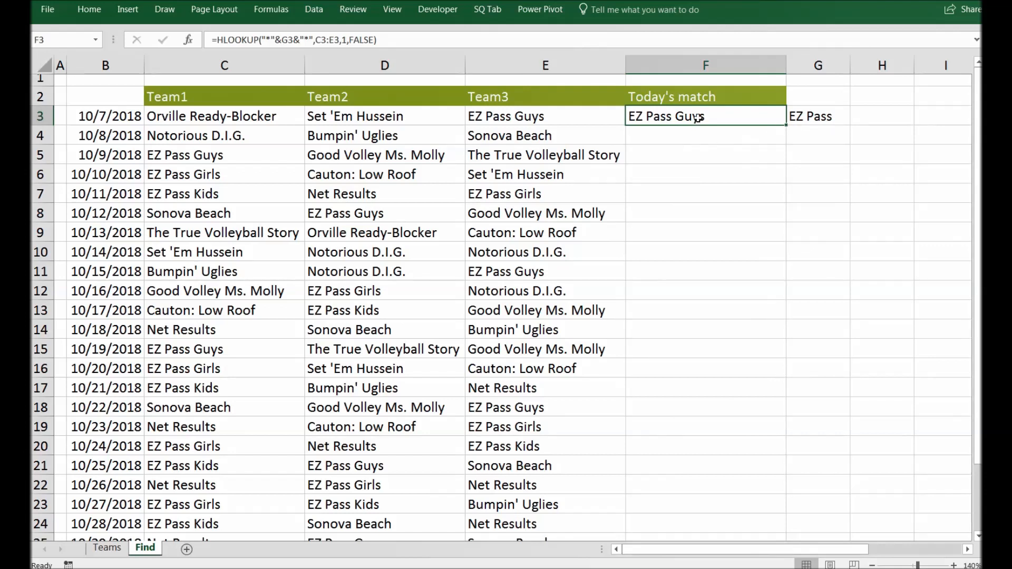
# - Make the G3 reference absolute as $G$3 in F3's formula and fill it down the Today's match column
pyautogui.click(288, 40)
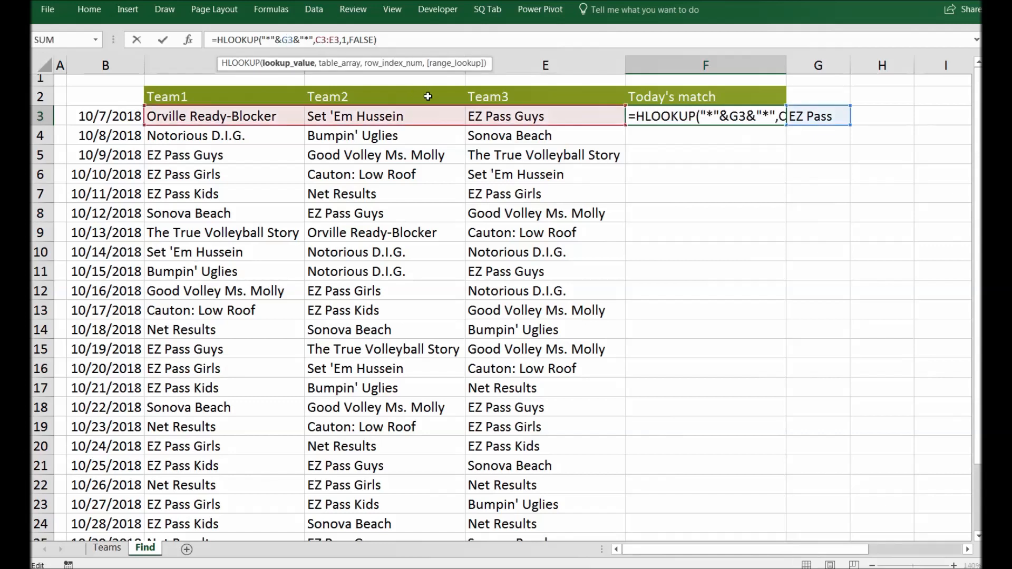
pyautogui.press('F4')
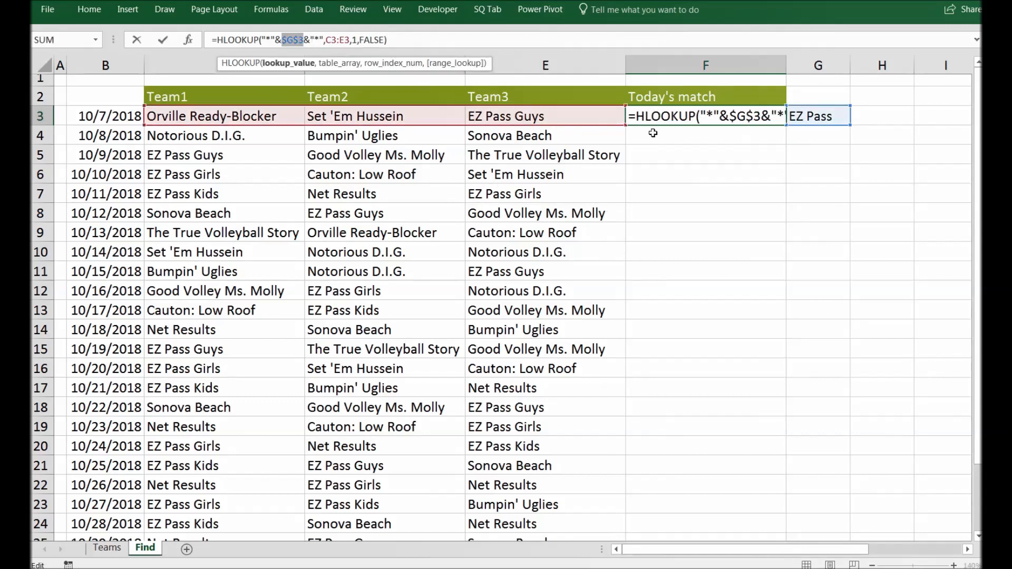
pyautogui.hotkey('ctrl', 'Return')
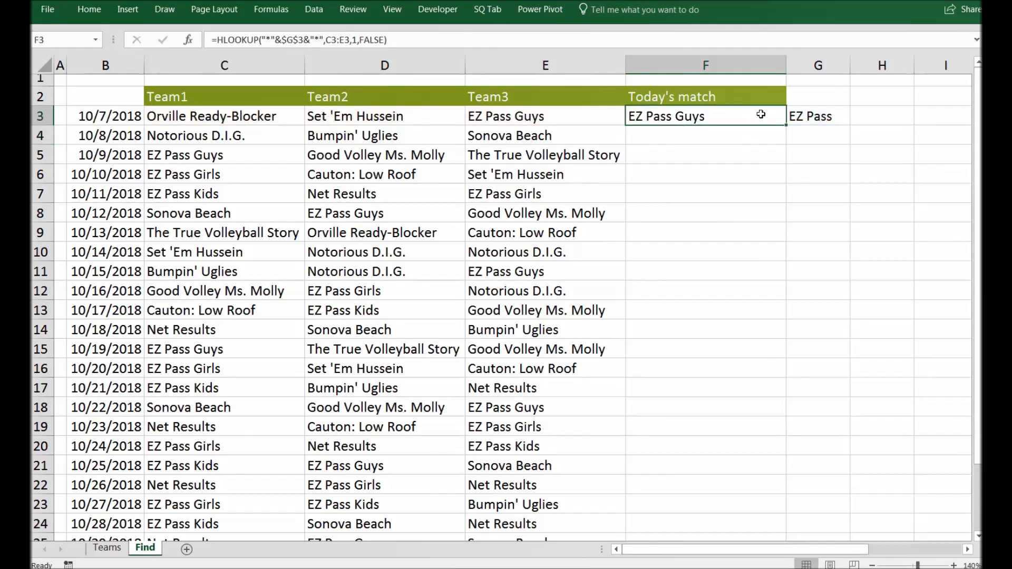
pyautogui.moveTo(786, 124); pyautogui.dragTo(752, 493)
pyautogui.scroll(2, 741, 351)
# - Inspect the filled formulas and their matching team rows in the Today's match column
pyautogui.click(697, 138)
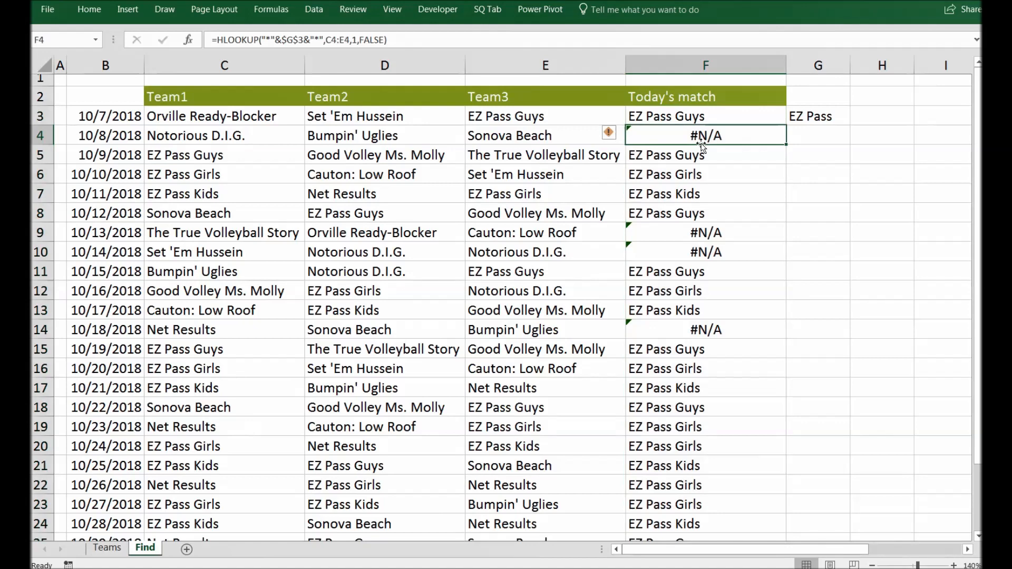
pyautogui.moveTo(211, 140); pyautogui.dragTo(609, 139)
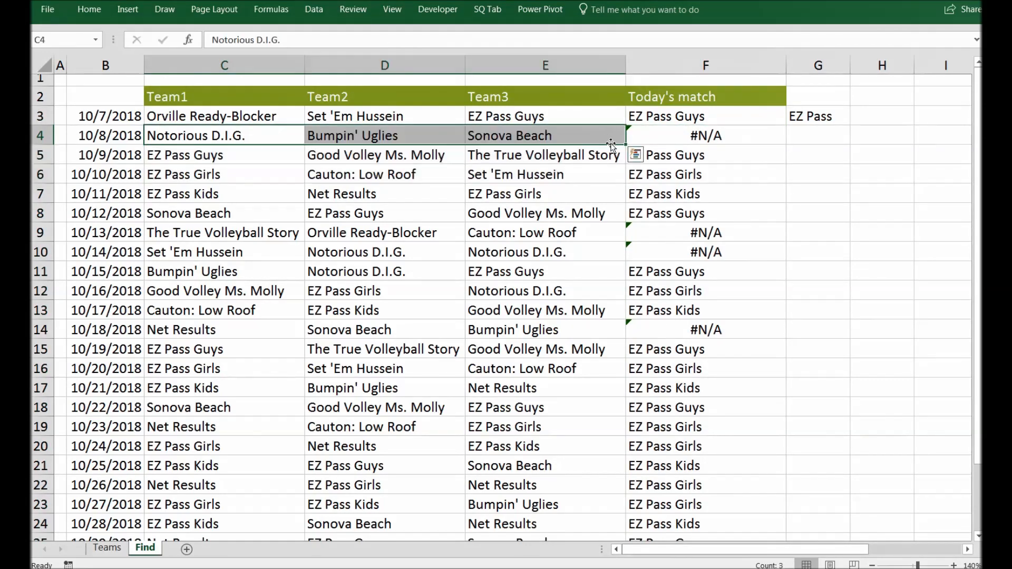
pyautogui.click(722, 135)
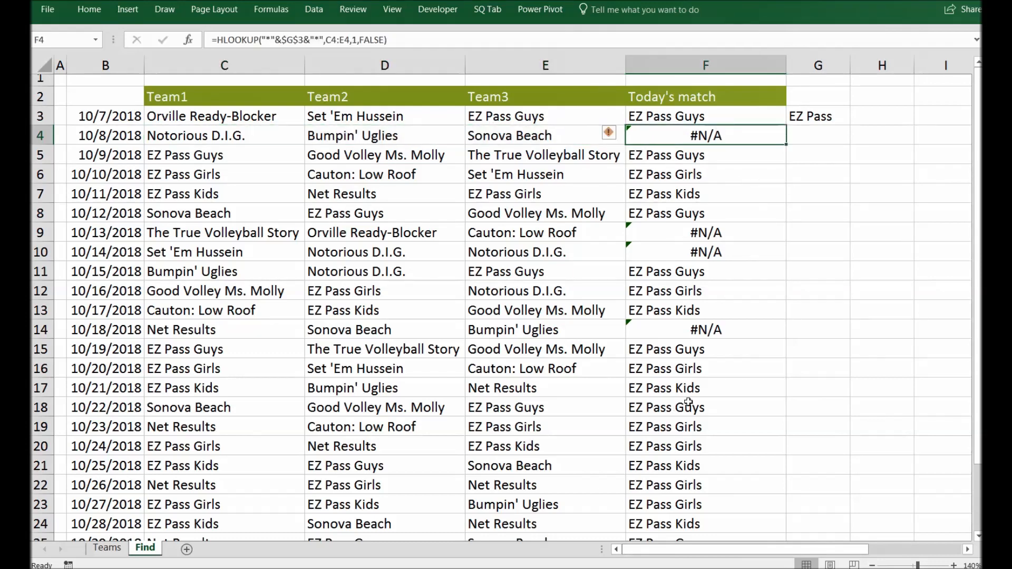
pyautogui.click(698, 194)
pyautogui.click(683, 158)
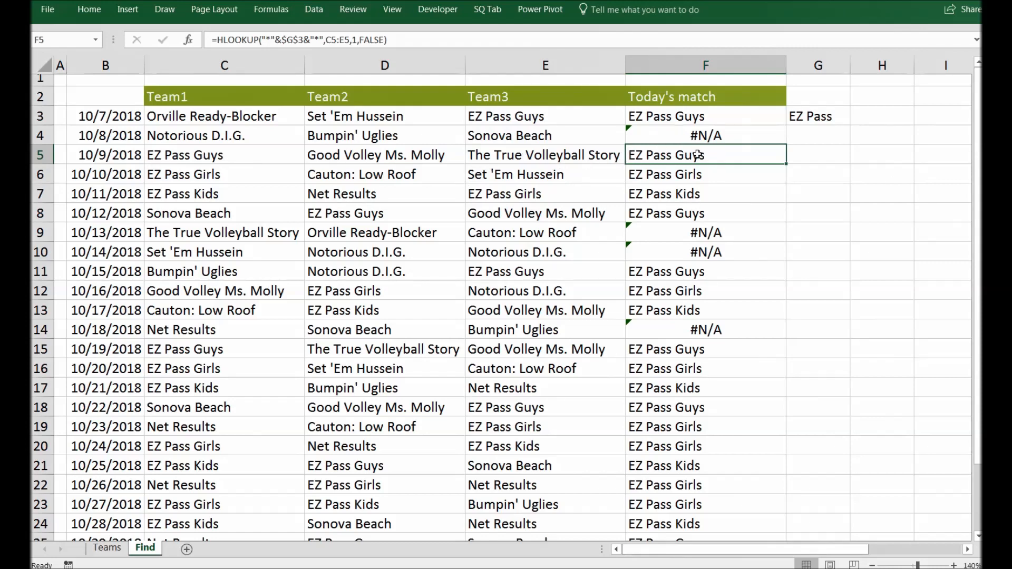
pyautogui.click(680, 176)
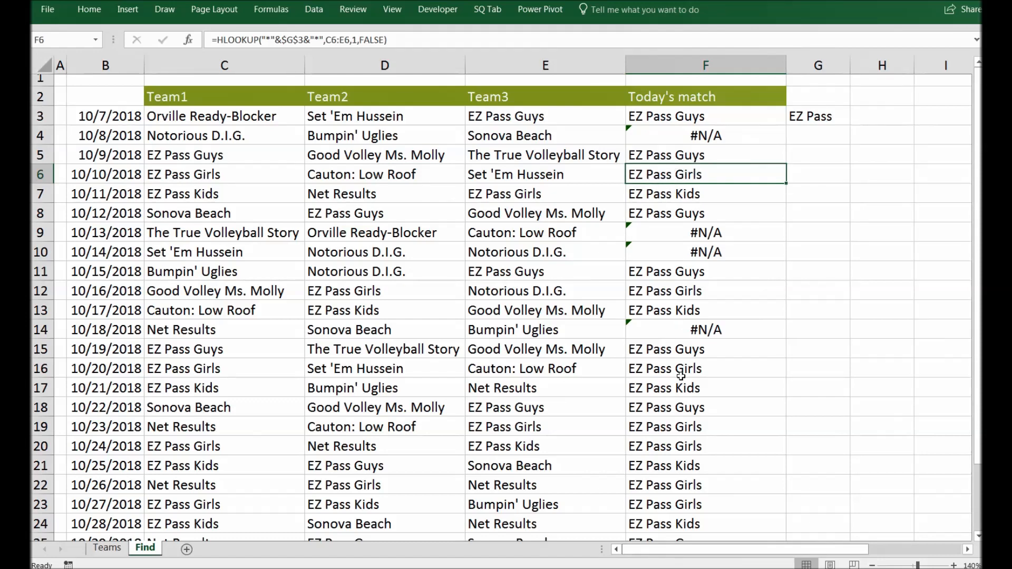
pyautogui.click(689, 324)
pyautogui.click(689, 371)
pyautogui.click(683, 434)
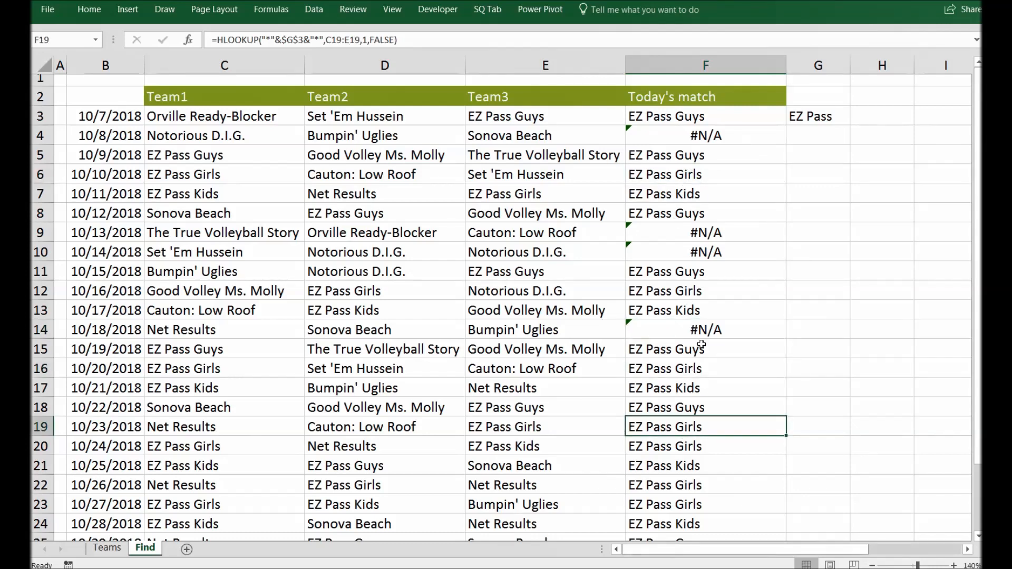
# - Inspect the #N/A results and their formulas in several Today's match cells
pyautogui.click(702, 137)
pyautogui.click(700, 235)
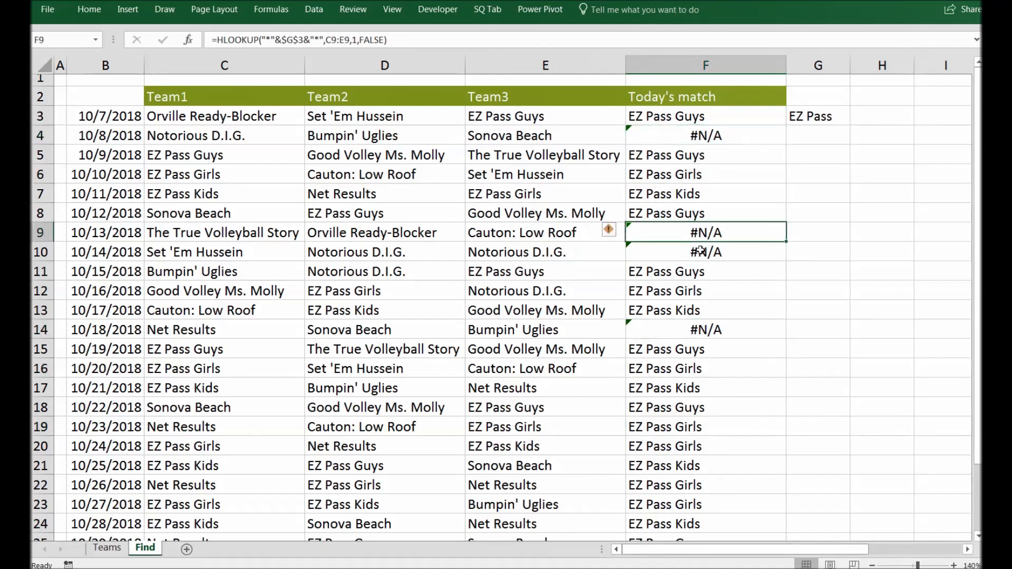
pyautogui.click(701, 252)
pyautogui.click(701, 136)
pyautogui.moveTo(701, 117); pyautogui.dragTo(708, 458)
pyautogui.click(700, 196)
pyautogui.click(694, 132)
pyautogui.click(696, 120)
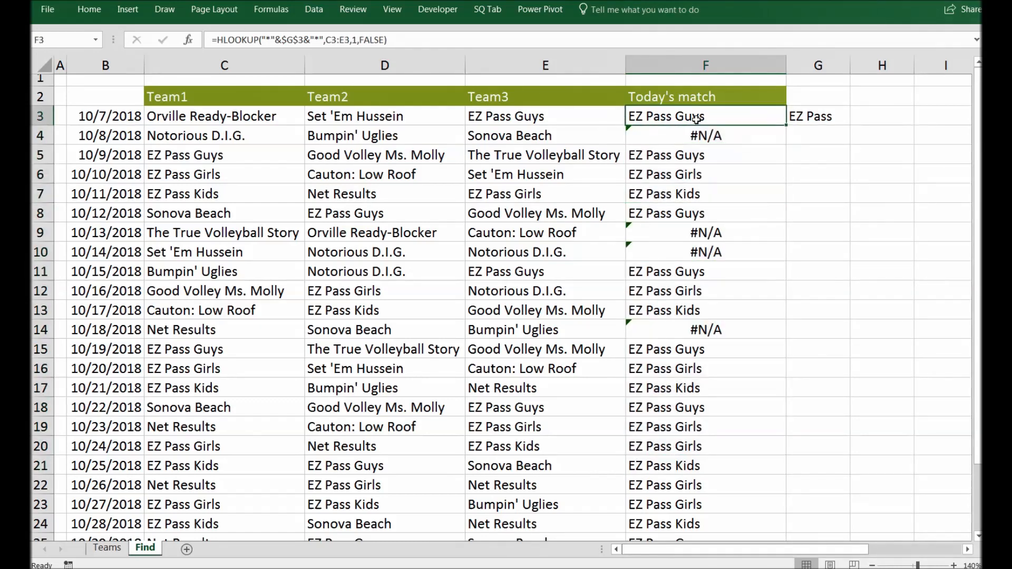
# - Wrap F3's formula in IFERROR so errors return 0, then fill it down the Today's match column
pyautogui.click(218, 40)
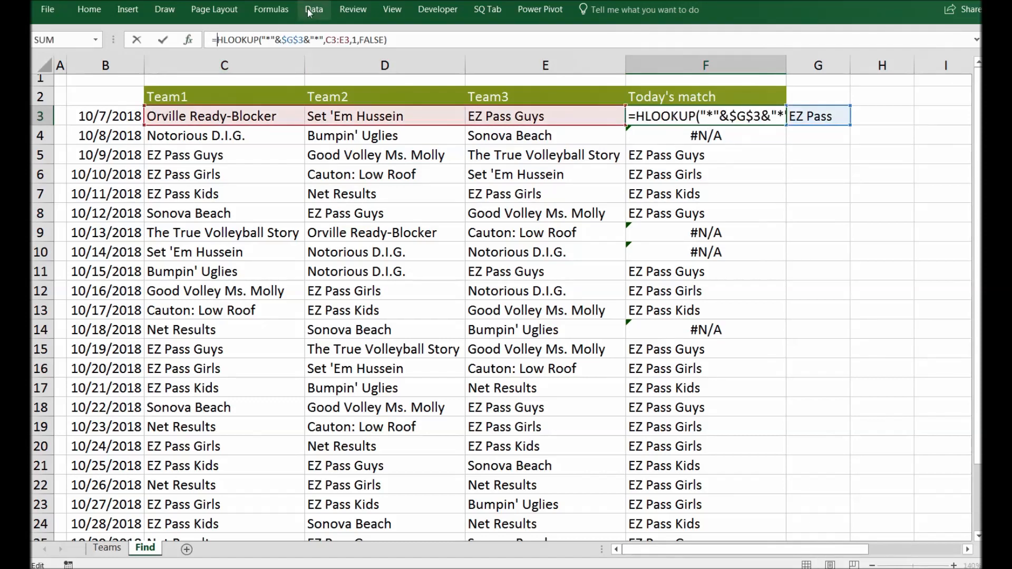
pyautogui.write('Iferror')
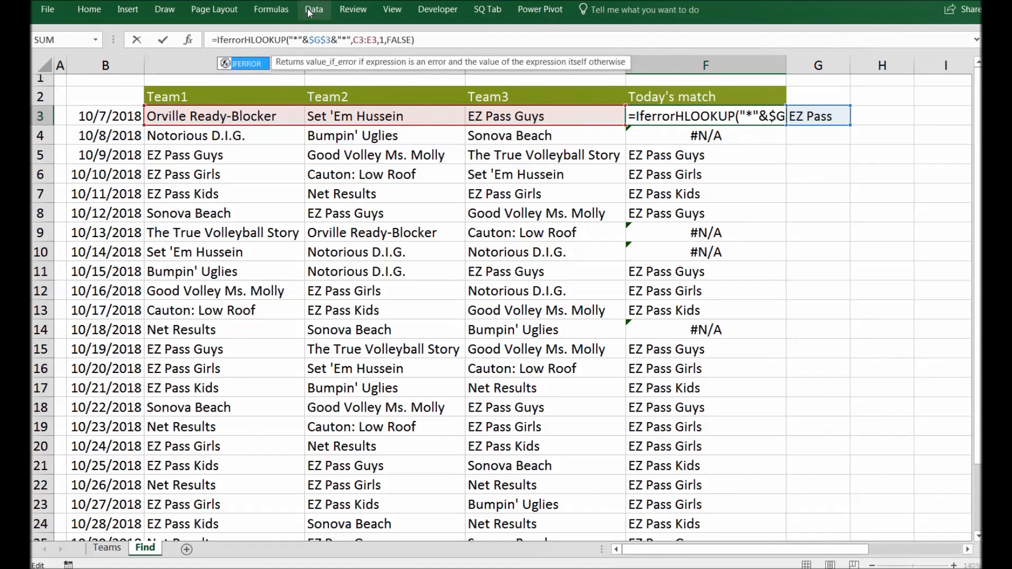
pyautogui.write('(')
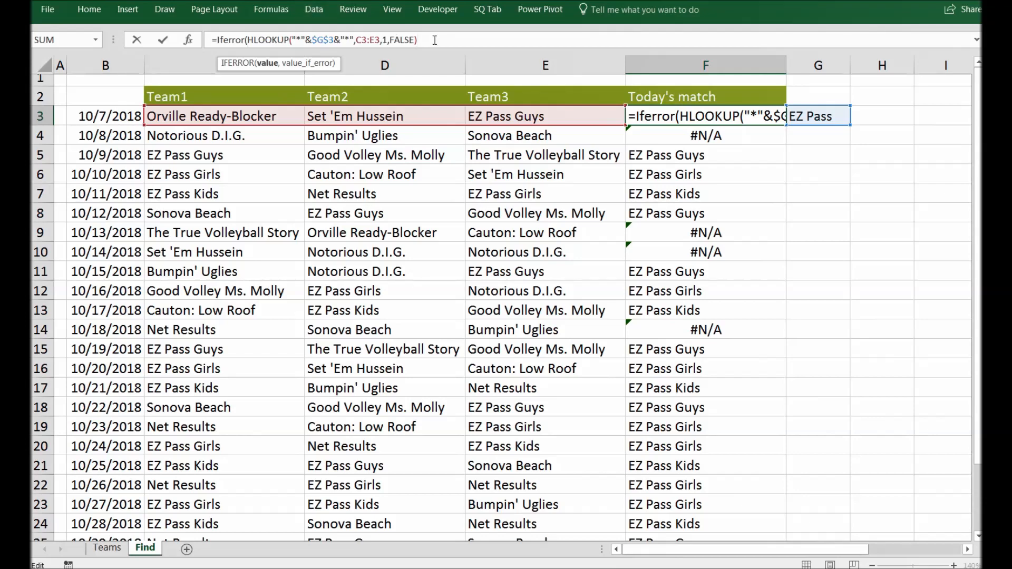
pyautogui.write(',')
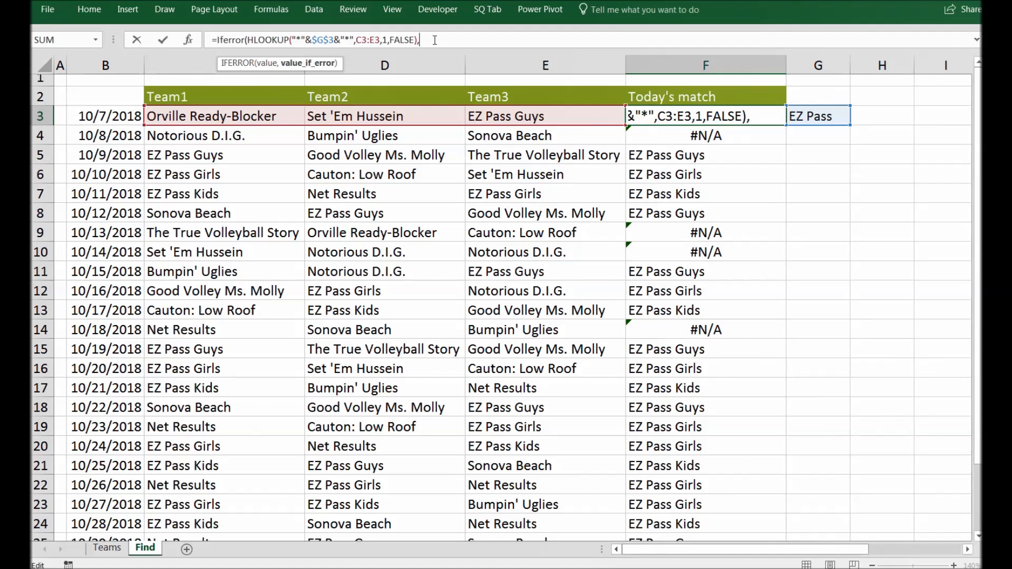
pyautogui.write('0)')
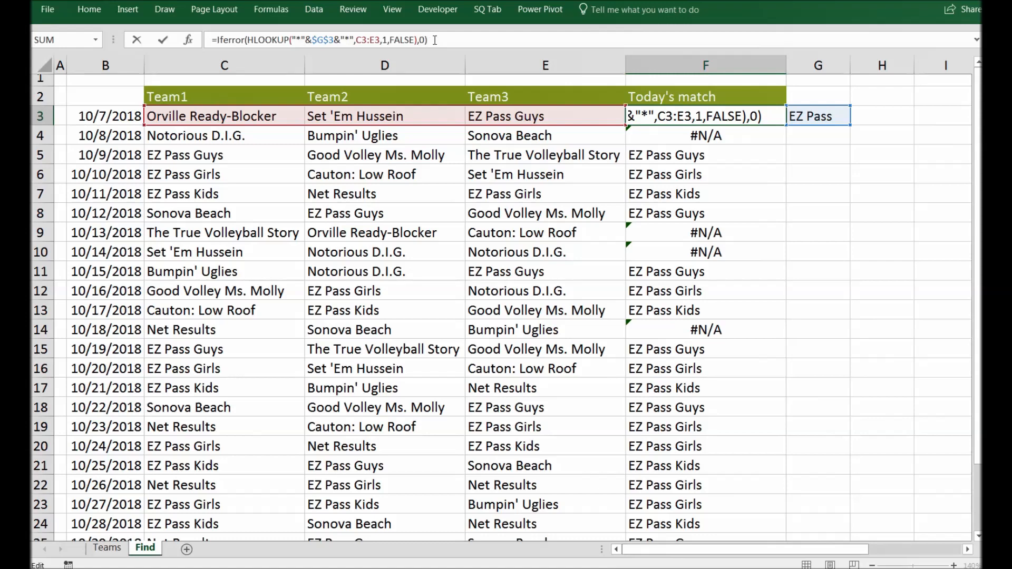
pyautogui.press('Return')
pyautogui.press('Up')
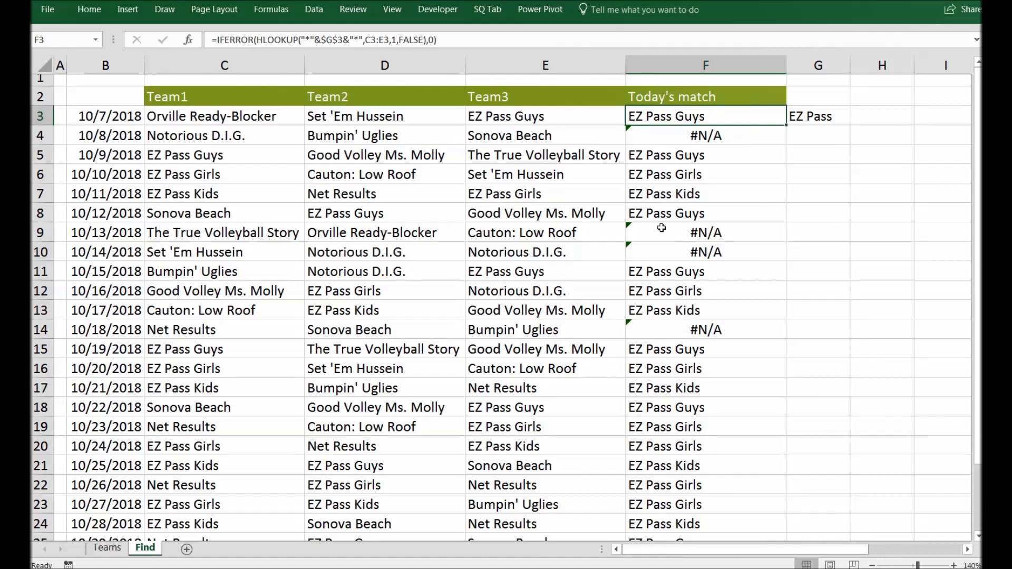
pyautogui.moveTo(788, 122); pyautogui.dragTo(762, 496)
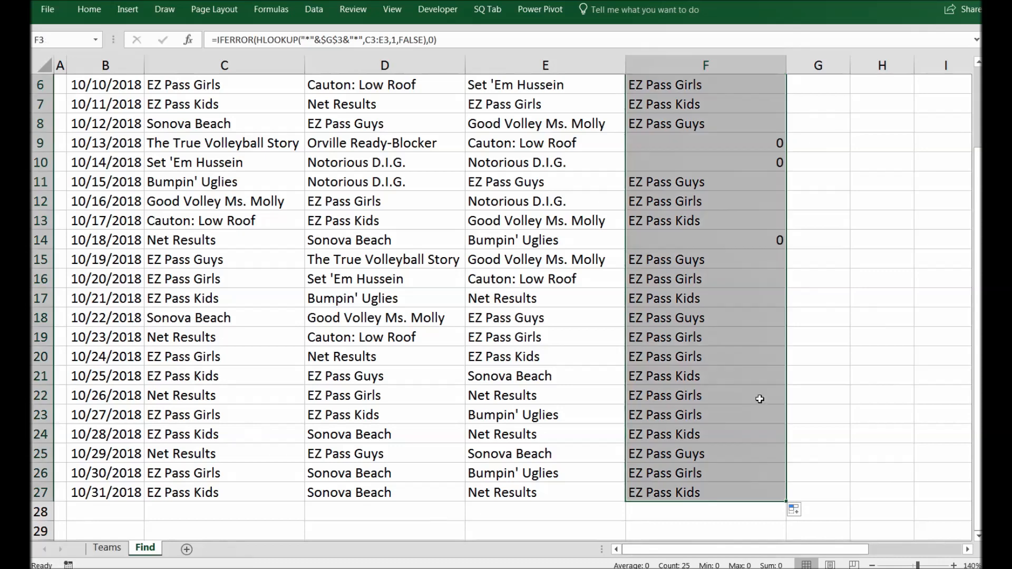
# - Check the IFERROR formulas in several Today's match cells down to the last row
pyautogui.scroll(2, 749, 369)
pyautogui.click(757, 132)
pyautogui.click(745, 237)
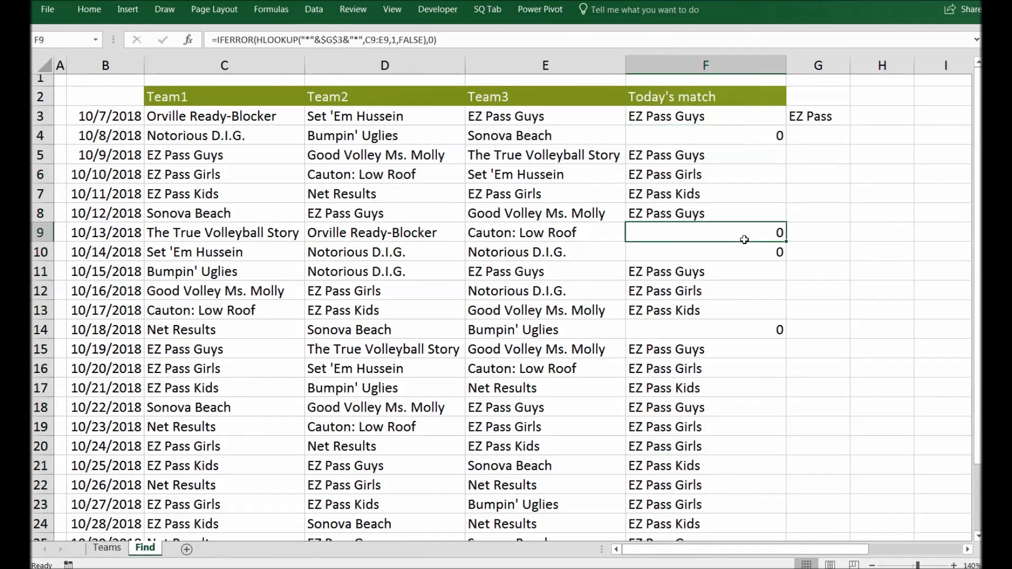
pyautogui.click(744, 252)
pyautogui.click(739, 138)
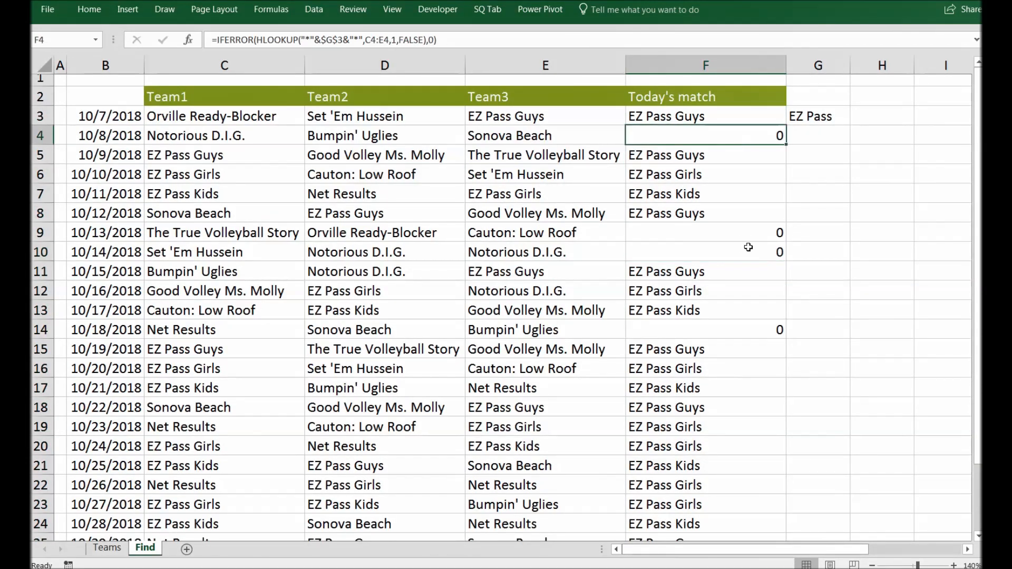
pyautogui.scroll(-3, 744, 290)
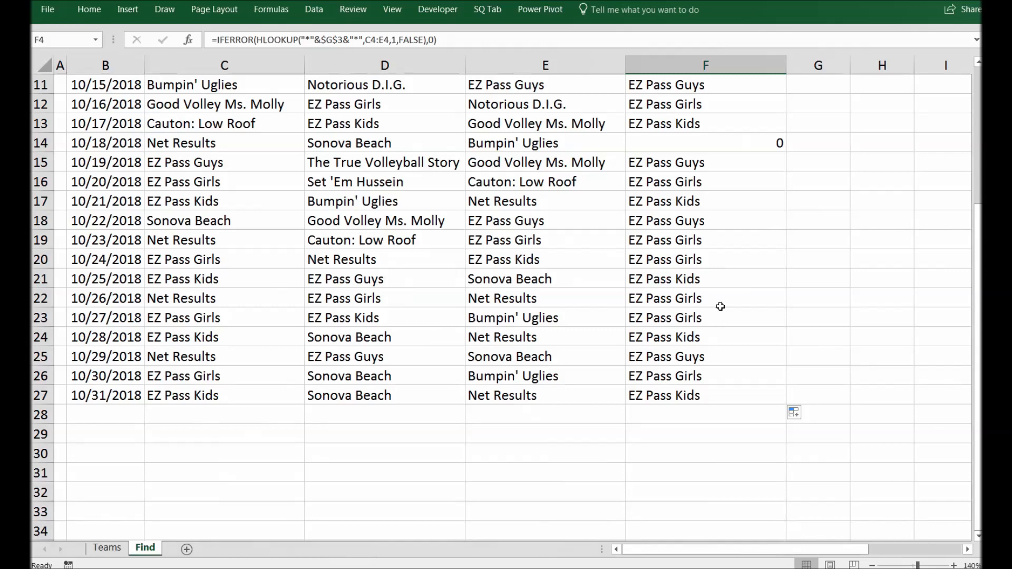
pyautogui.click(697, 314)
pyautogui.click(688, 359)
pyautogui.click(690, 377)
pyautogui.click(690, 399)
pyautogui.scroll(4, 699, 248)
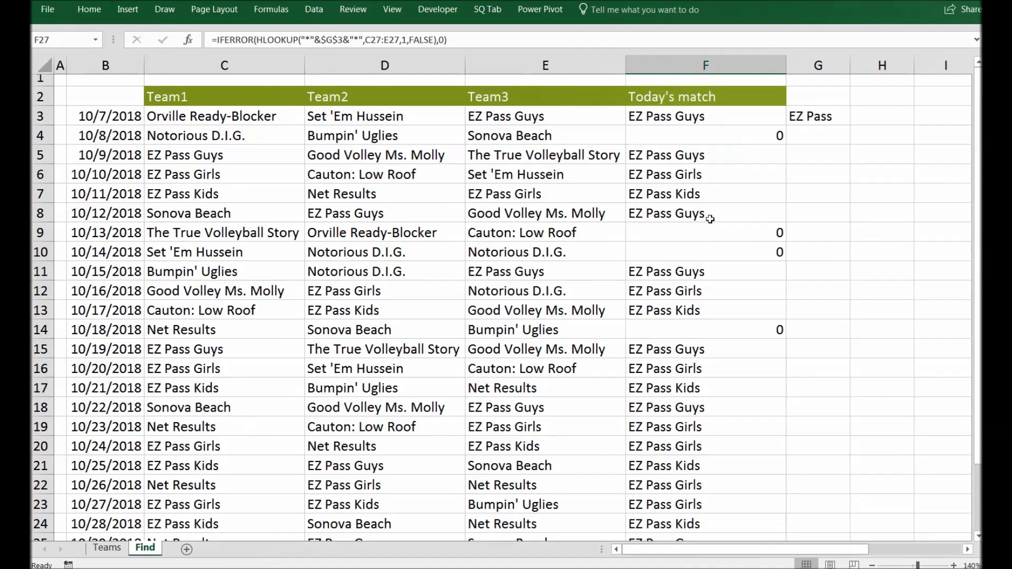
pyautogui.click(691, 117)
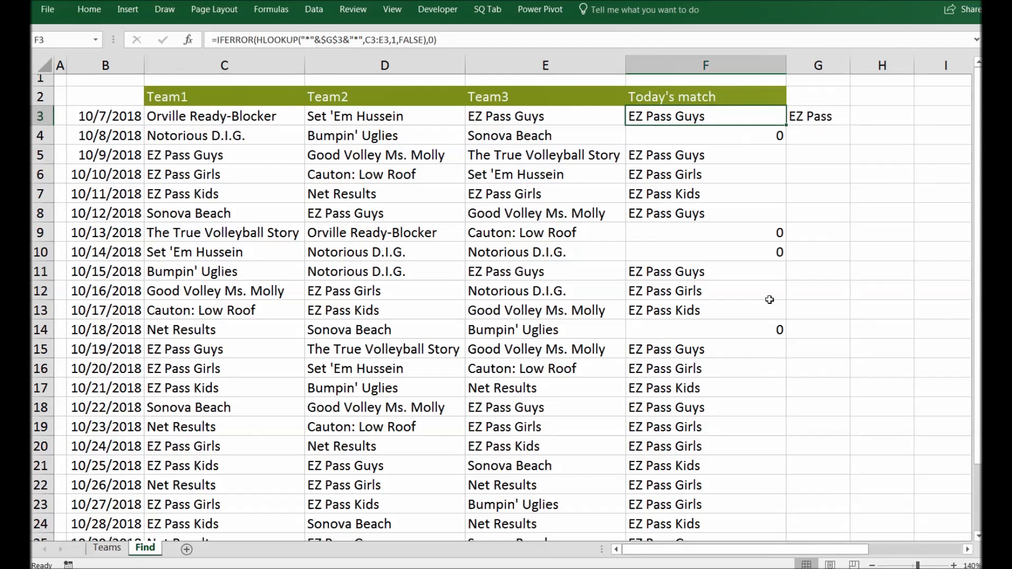